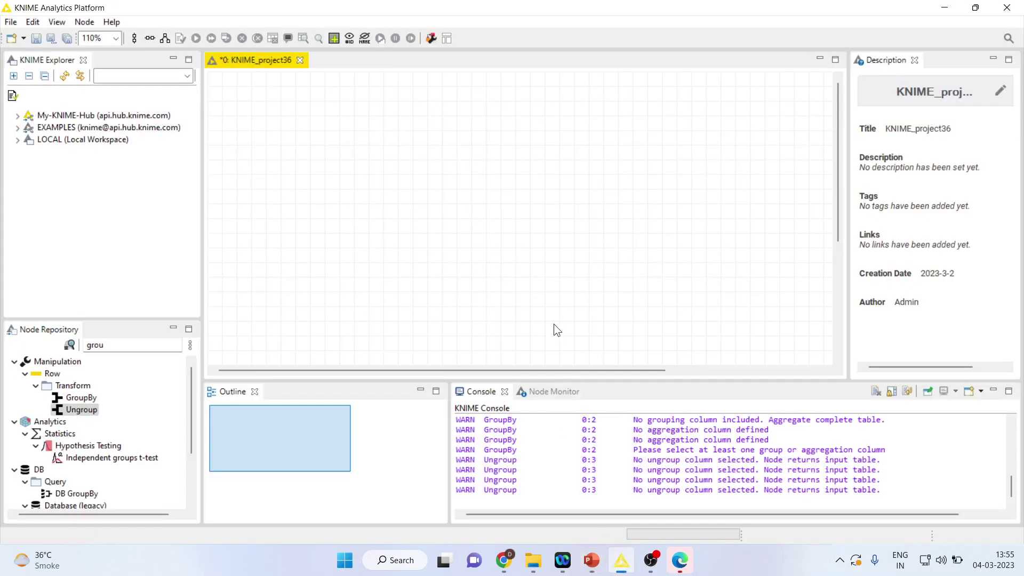
Clear the node search and drag CSV Reader from IO > Read onto the canvas
{"action": "left_click", "coordinate": [109, 344]}
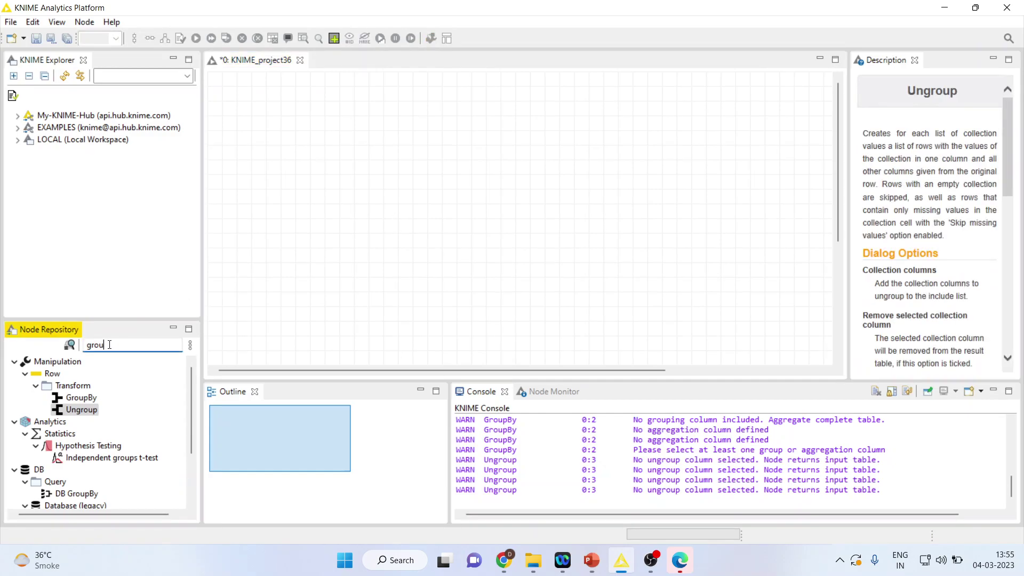
{"action": "key", "text": "BackSpace"}
{"action": "key", "text": "BackSpace"}
{"action": "key", "text": "BackSpace"}
{"action": "key", "text": "BackSpace"}
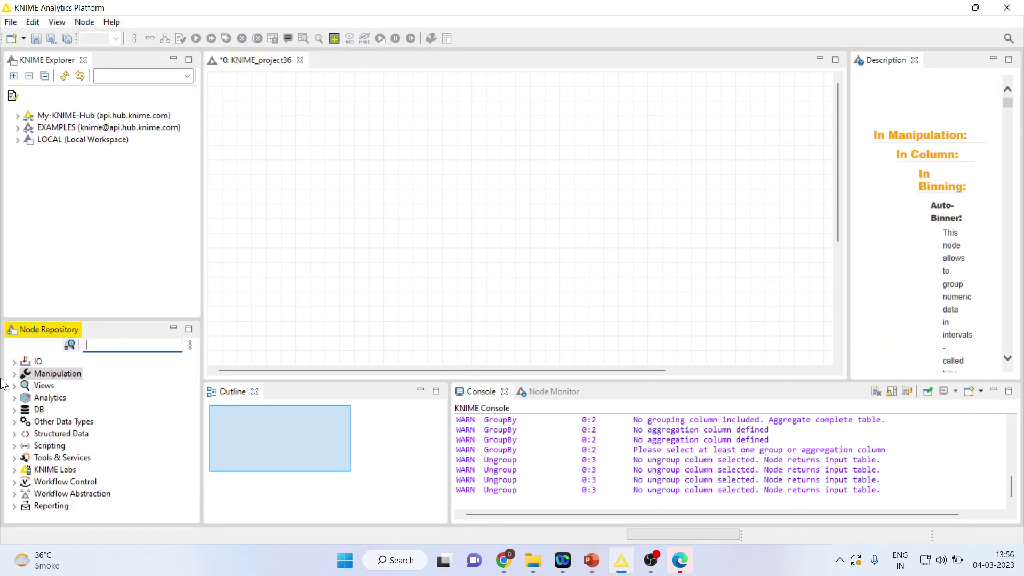
{"action": "left_click", "coordinate": [14, 362]}
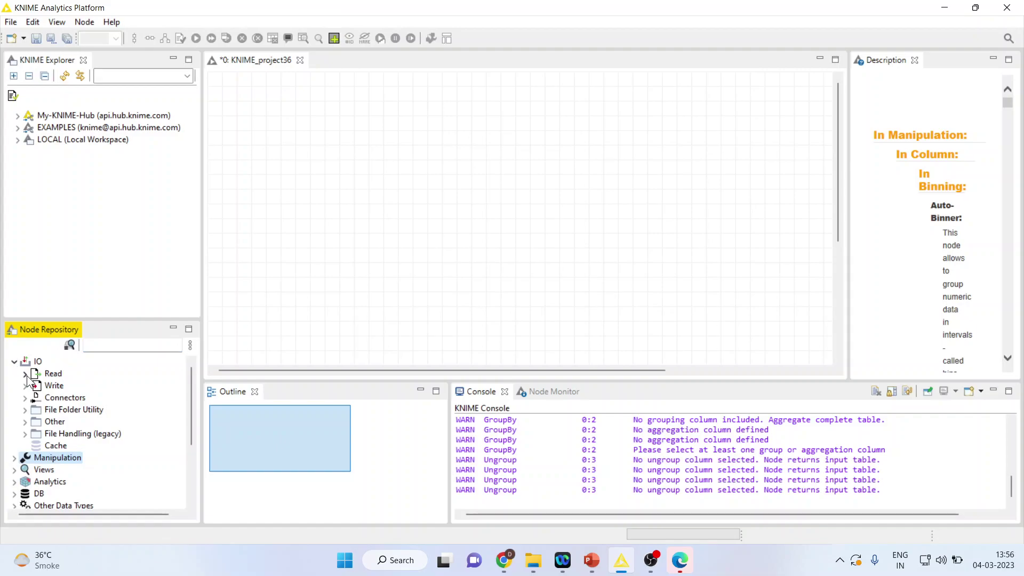
{"action": "left_click", "coordinate": [25, 373]}
{"action": "mouse_move", "coordinate": [76, 422]}
{"action": "left_mouse_down"}
{"action": "mouse_move", "coordinate": [544, 232]}
{"action": "mouse_move", "coordinate": [275, 124]}
{"action": "left_mouse_up"}
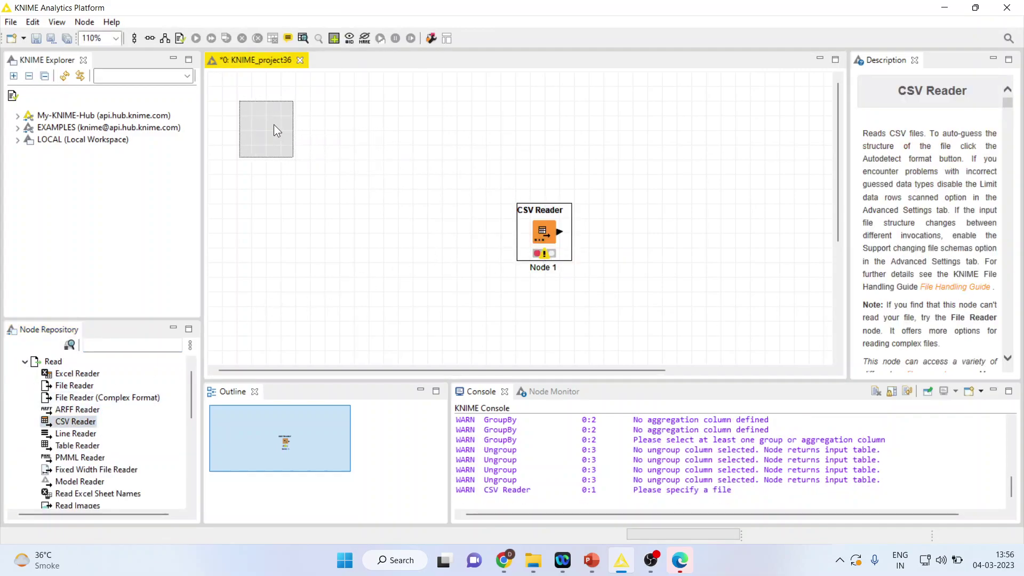
Point the CSV Reader at heart1.csv in the D: drive's Knime\Data folder and apply
{"action": "double_click", "coordinate": [275, 125]}
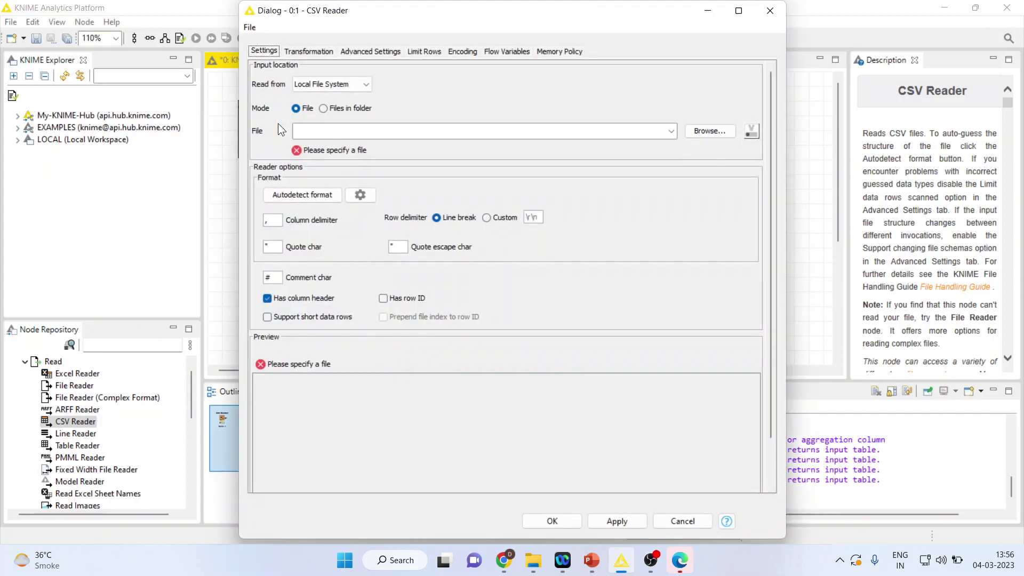
{"action": "left_click", "coordinate": [706, 132]}
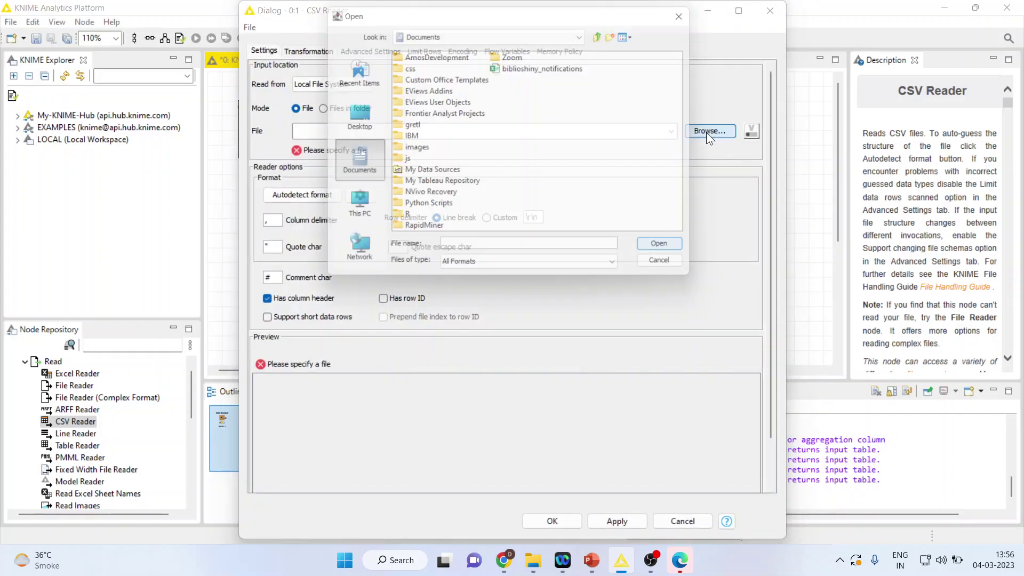
{"action": "left_click", "coordinate": [590, 35]}
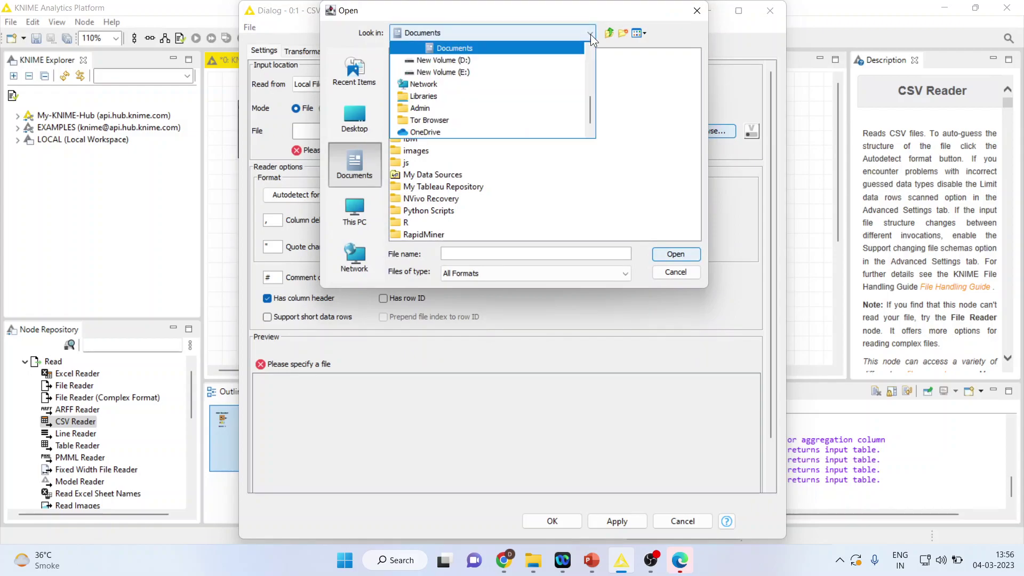
{"action": "left_click", "coordinate": [508, 64]}
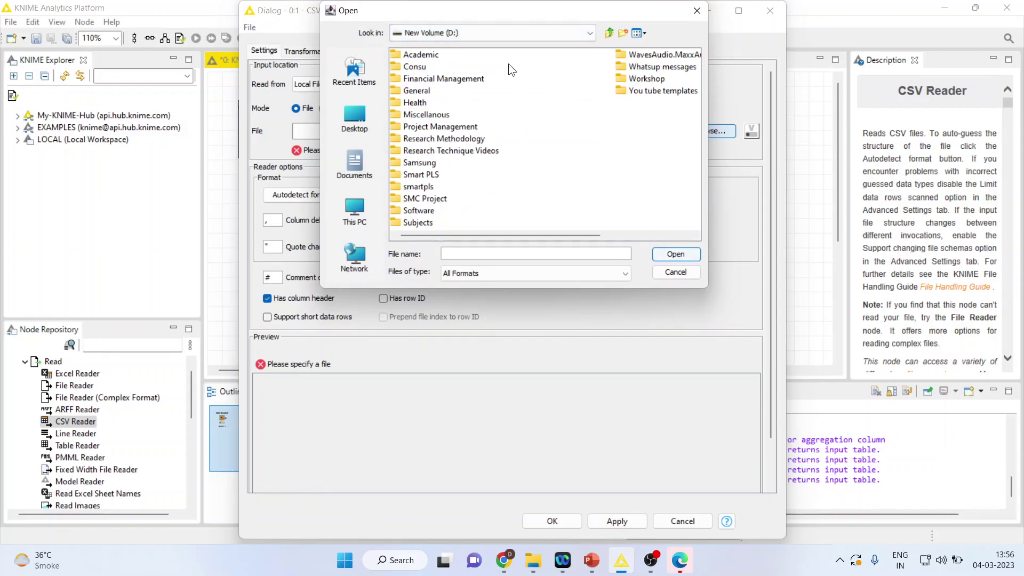
{"action": "double_click", "coordinate": [462, 140]}
{"action": "double_click", "coordinate": [683, 79]}
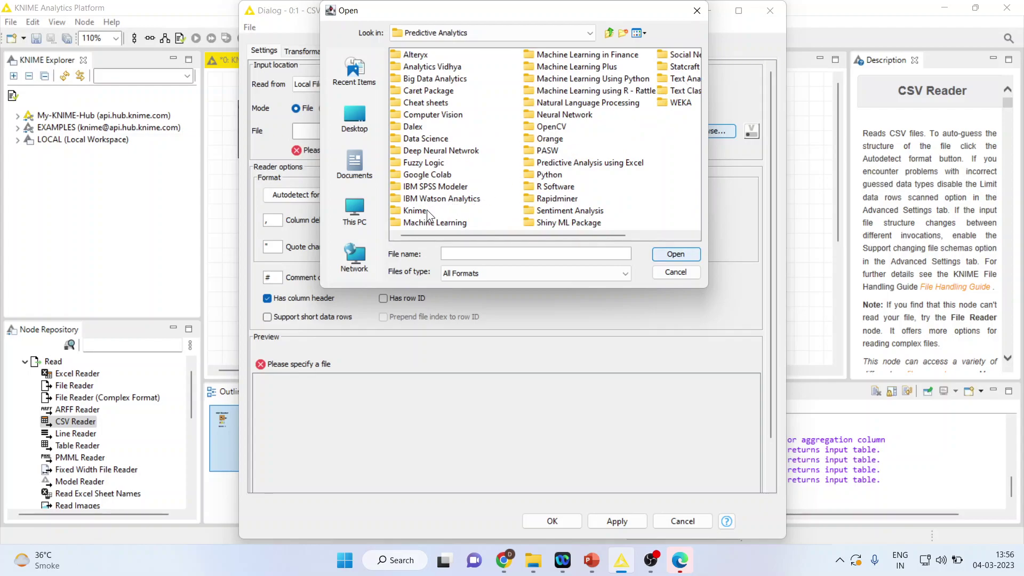
{"action": "double_click", "coordinate": [427, 209]}
{"action": "double_click", "coordinate": [413, 92]}
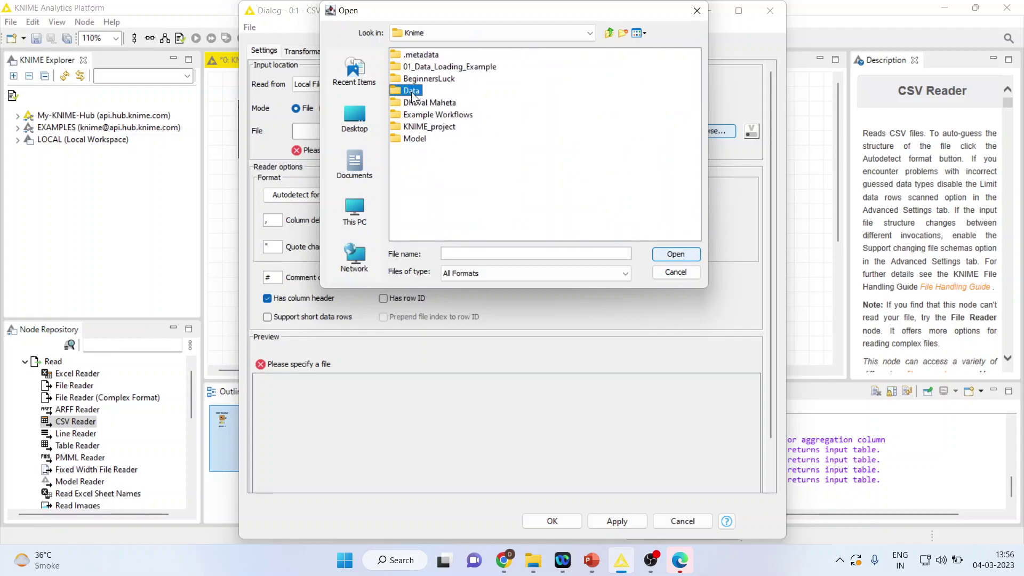
{"action": "left_click", "coordinate": [418, 68]}
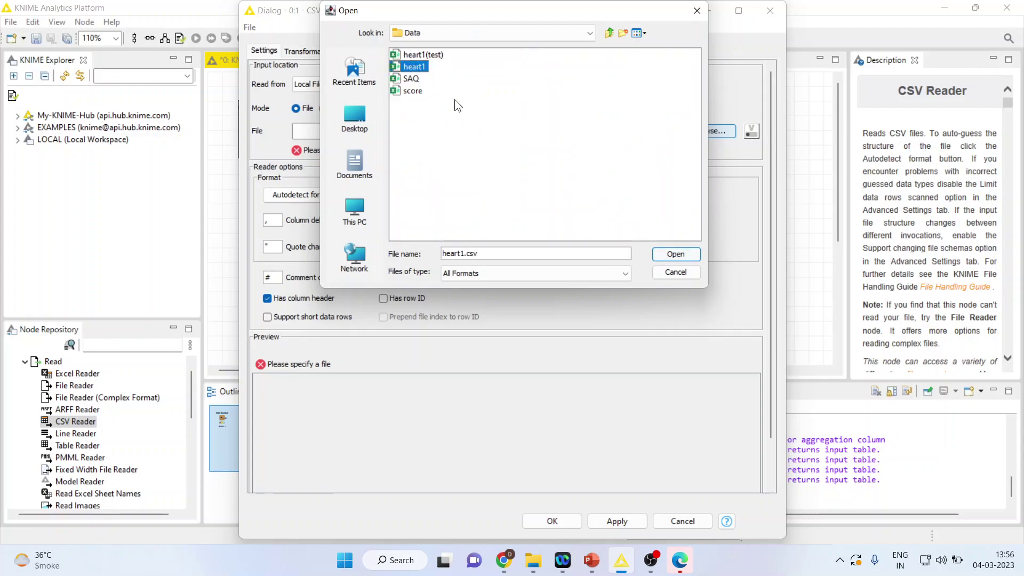
{"action": "left_click", "coordinate": [665, 257]}
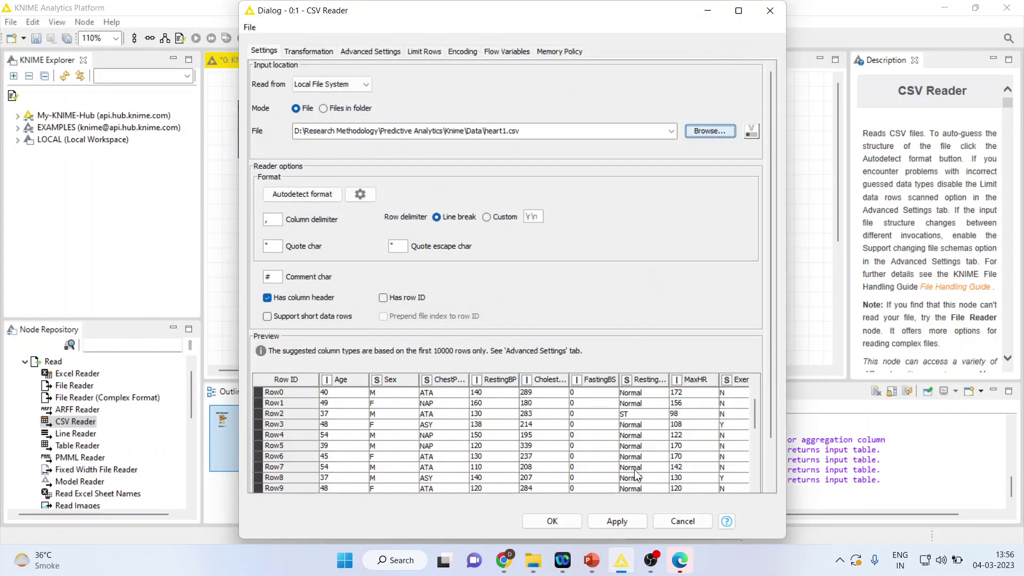
{"action": "left_click", "coordinate": [634, 521]}
Close the settings, execute the CSV Reader, and view its 918-row, 12-column File Table
{"action": "left_click", "coordinate": [570, 521]}
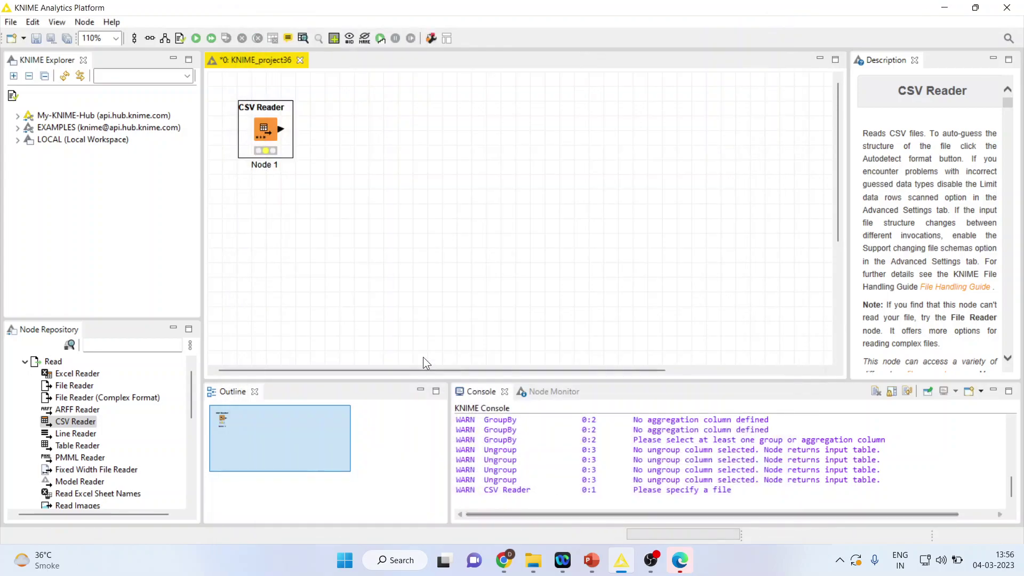
{"action": "right_click", "coordinate": [256, 122]}
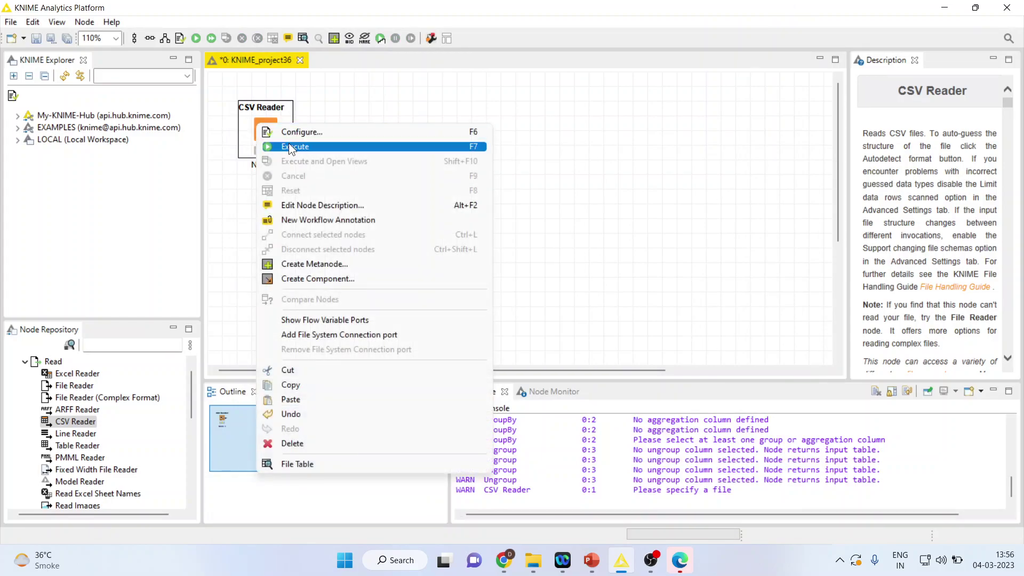
{"action": "left_click", "coordinate": [305, 149]}
{"action": "right_click", "coordinate": [270, 131]}
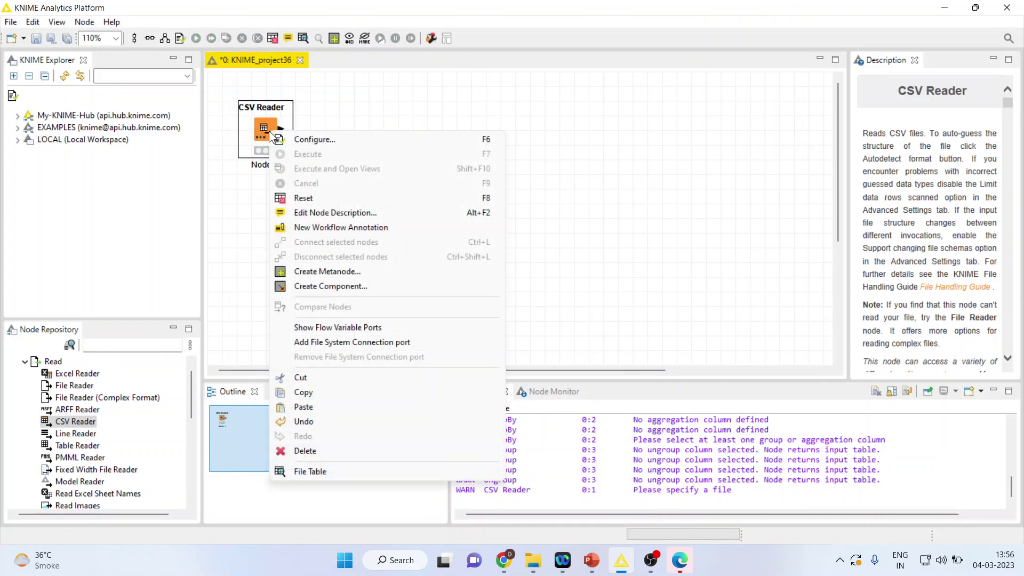
{"action": "left_click", "coordinate": [326, 470]}
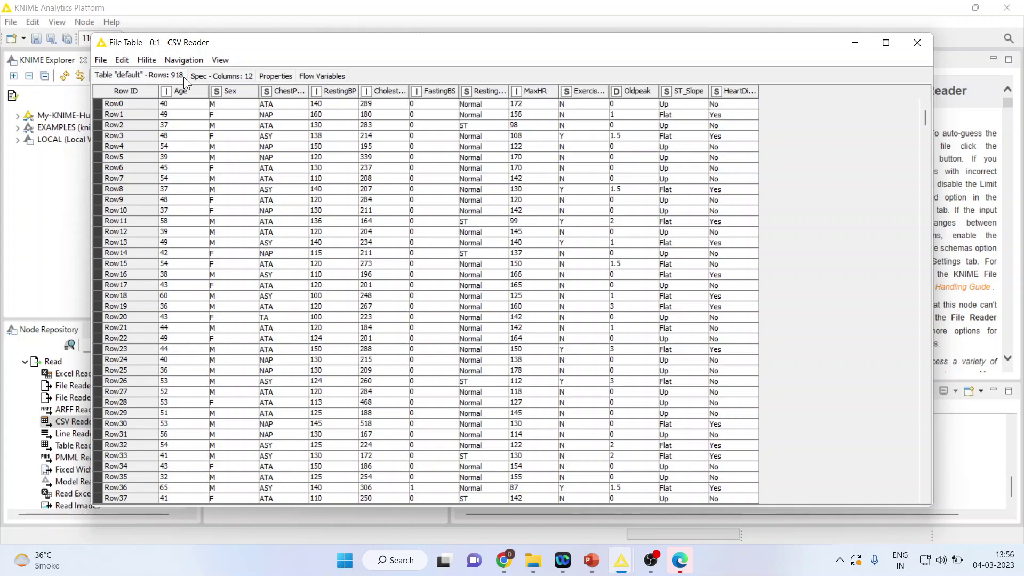
Close the data view and add a Partitioning node linked to the CSV Reader via search
{"action": "left_click", "coordinate": [917, 43]}
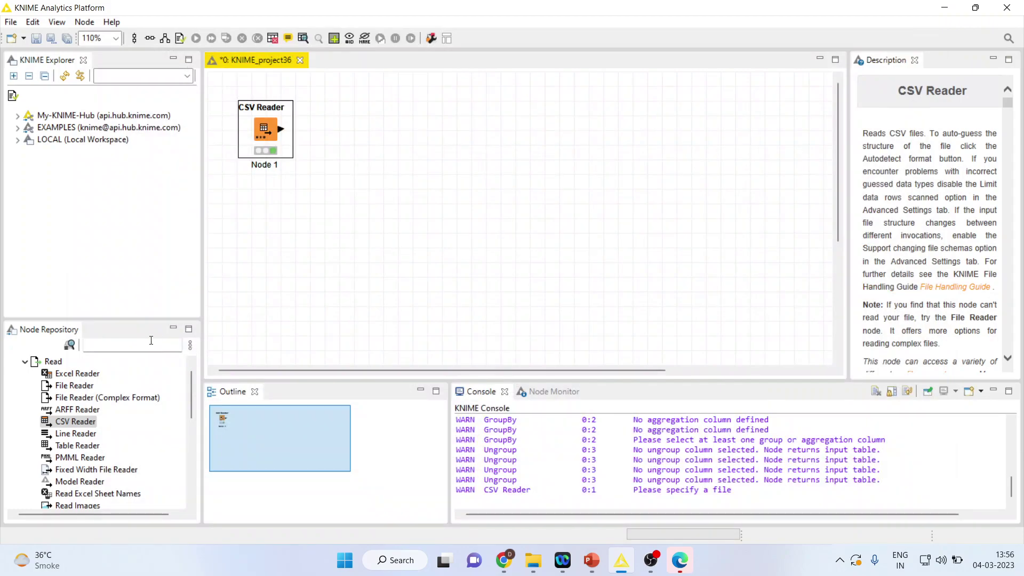
{"action": "left_click", "coordinate": [108, 346]}
{"action": "type", "text": "pa"}
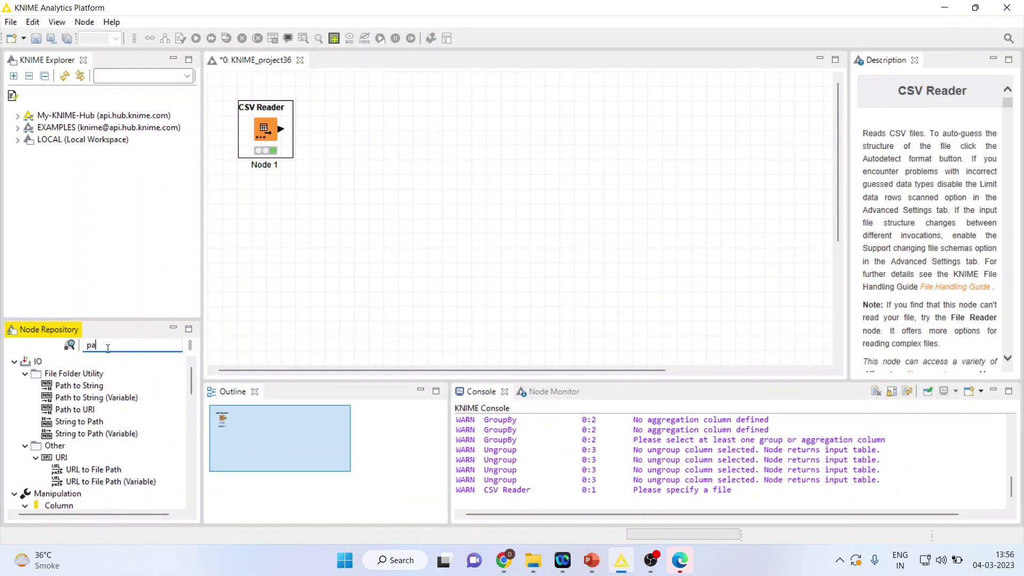
{"action": "type", "text": "rt"}
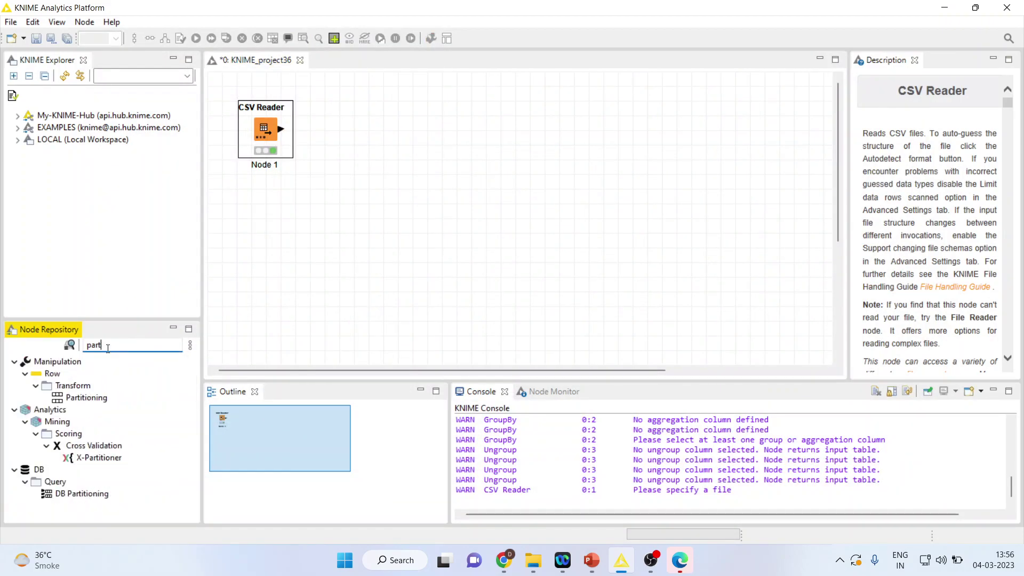
{"action": "double_click", "coordinate": [93, 399]}
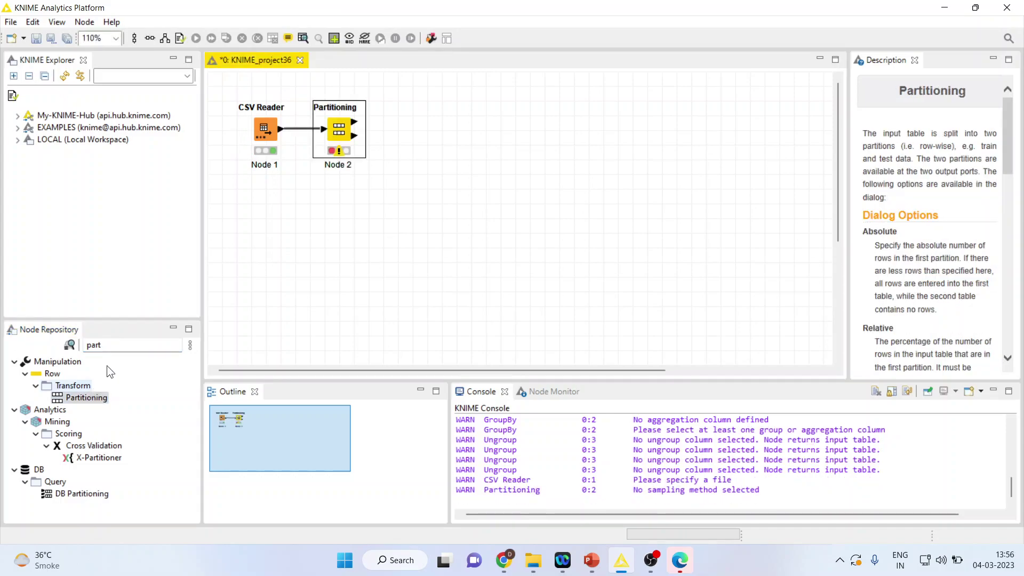
Set Partitioning to a relative 70% random draw, dropping the stratified option, and confirm
{"action": "right_click", "coordinate": [338, 130]}
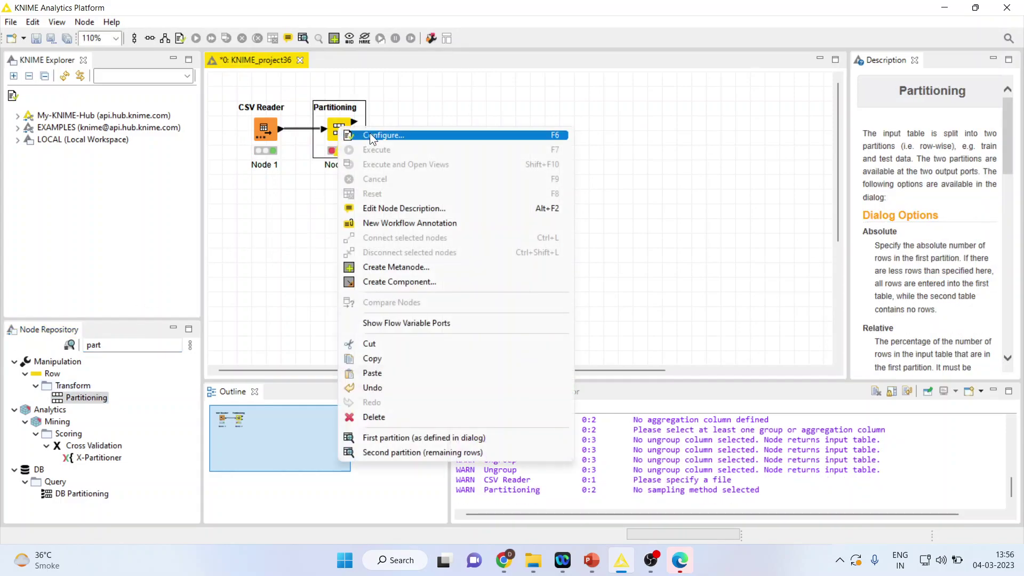
{"action": "left_click", "coordinate": [372, 134]}
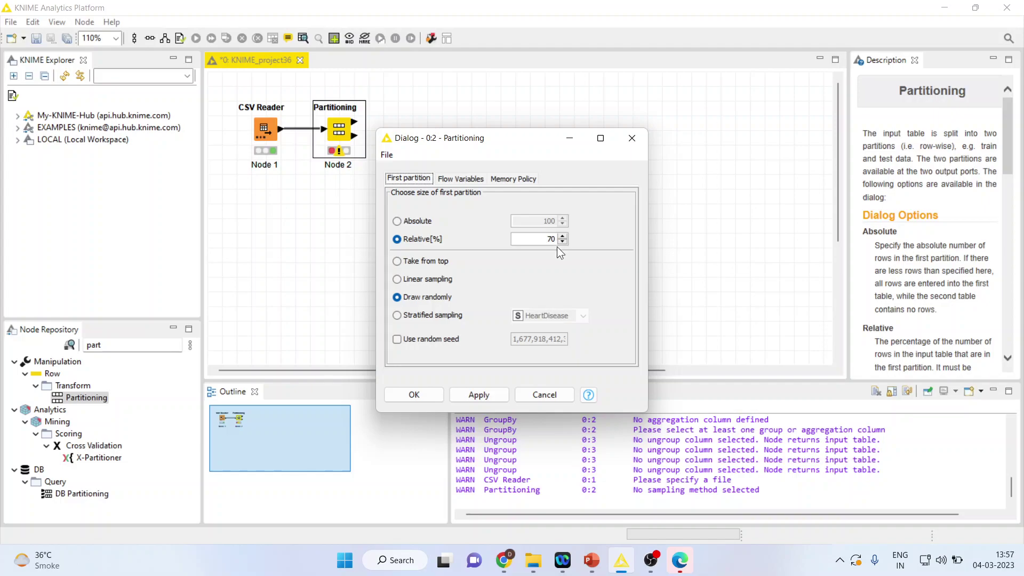
{"action": "left_click", "coordinate": [405, 315]}
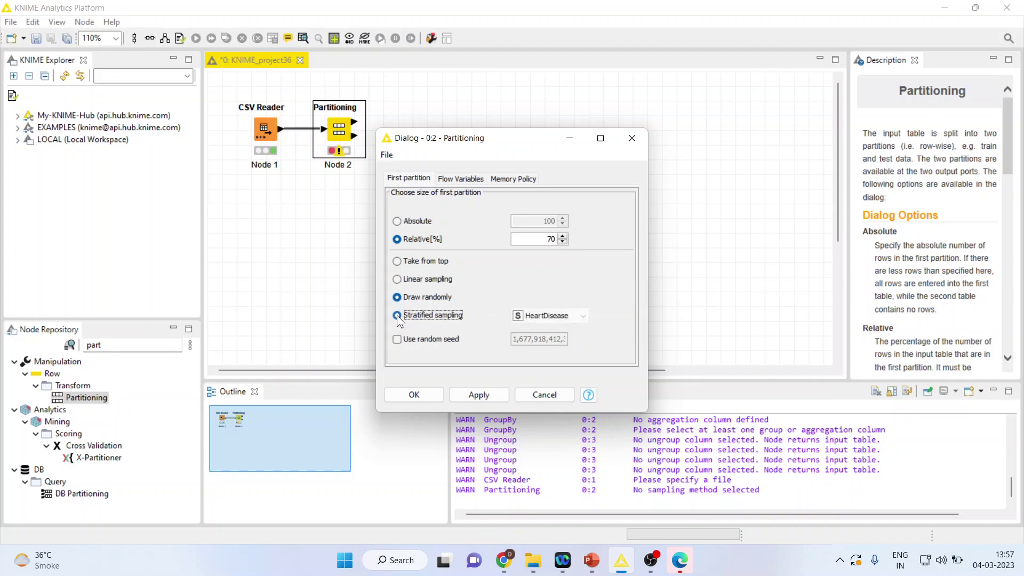
{"action": "left_click", "coordinate": [584, 315]}
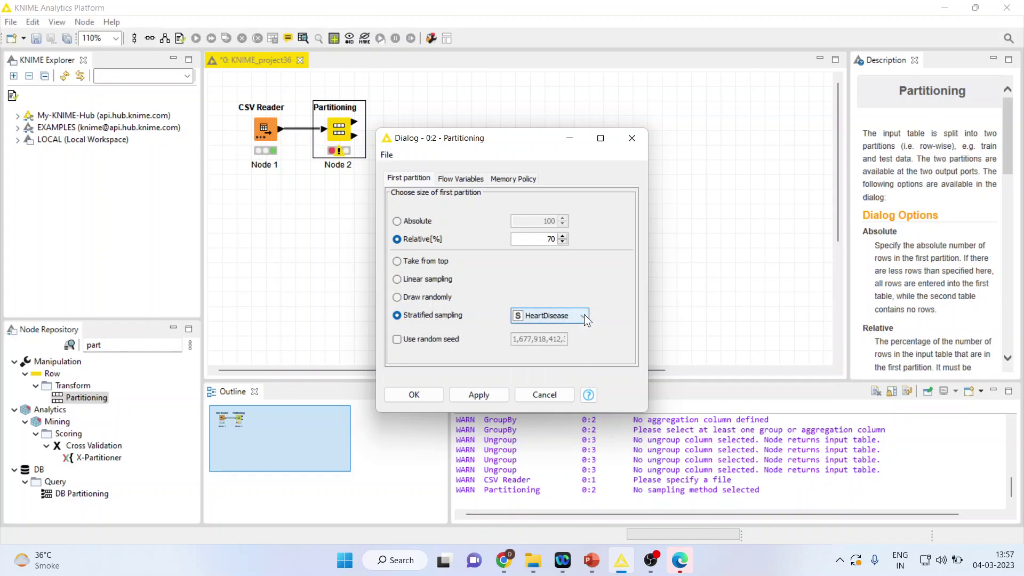
{"action": "left_click", "coordinate": [400, 297]}
{"action": "left_click", "coordinate": [476, 393]}
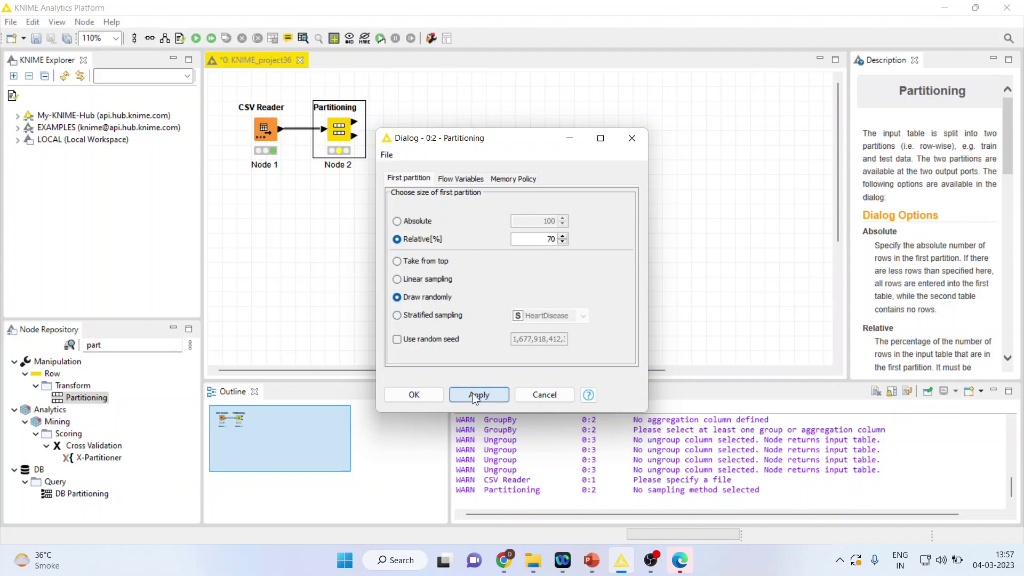
{"action": "left_click", "coordinate": [420, 395]}
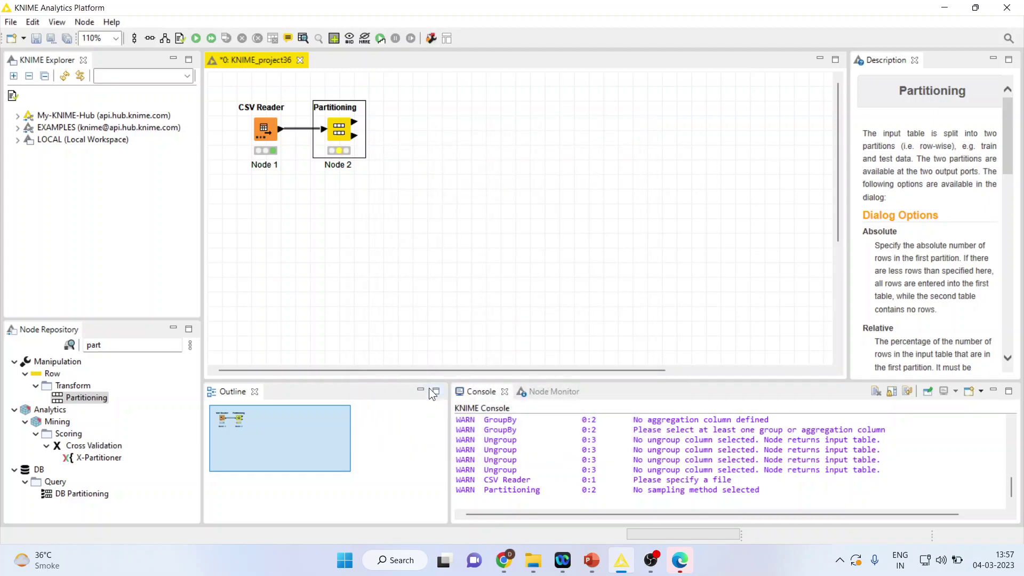
Execute Partitioning, then add, reposition and execute a first Table View node
{"action": "right_click", "coordinate": [339, 129]}
{"action": "left_click", "coordinate": [388, 147]}
{"action": "left_click", "coordinate": [107, 347]}
{"action": "key", "text": "BackSpace"}
{"action": "key", "text": "BackSpace"}
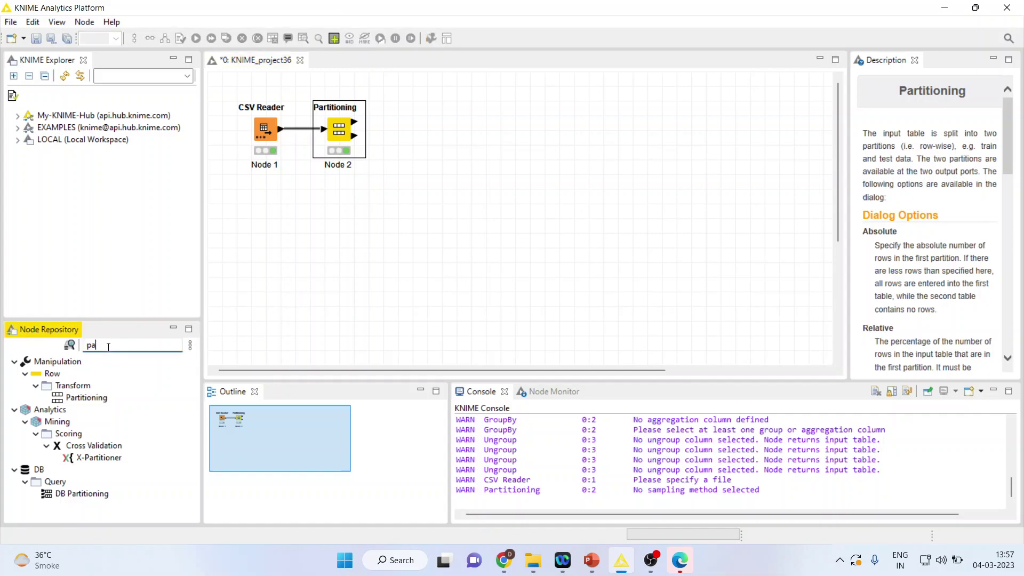
{"action": "key", "text": "BackSpace"}
{"action": "key", "text": "BackSpace"}
{"action": "type", "text": "table"}
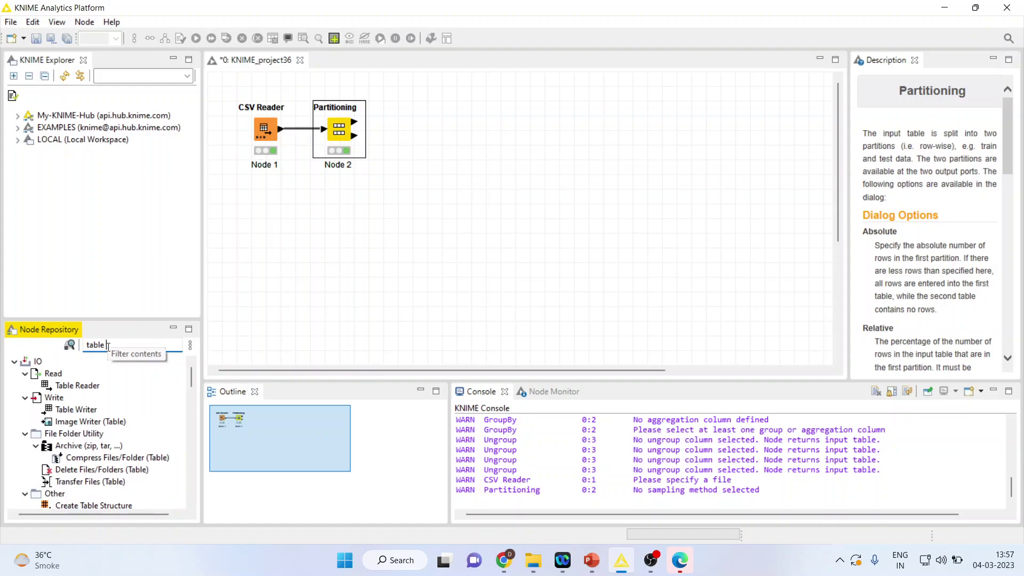
{"action": "type", "text": " vie"}
{"action": "double_click", "coordinate": [88, 387]}
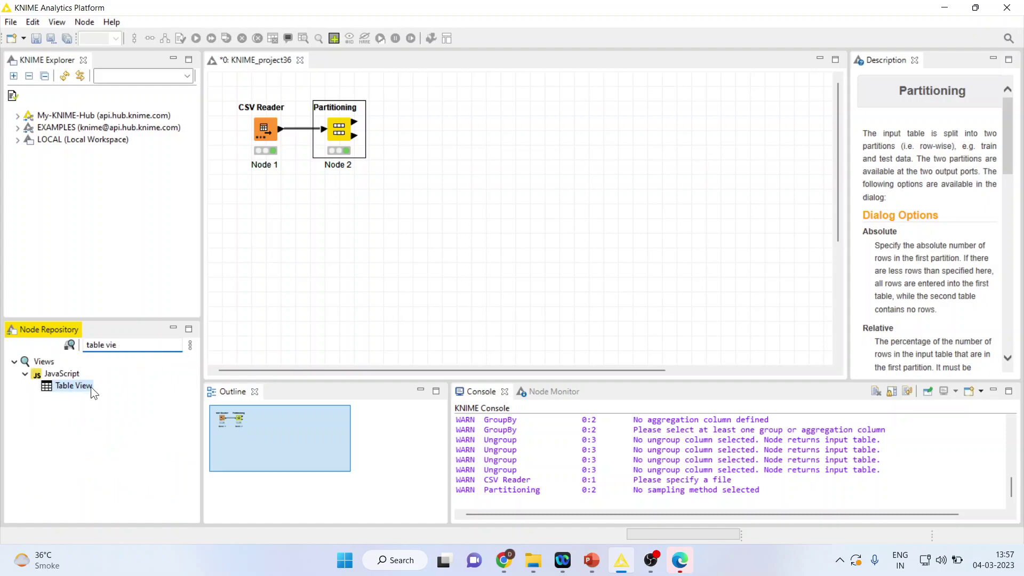
{"action": "left_click_drag", "start_coordinate": [406, 134], "coordinate": [433, 109]}
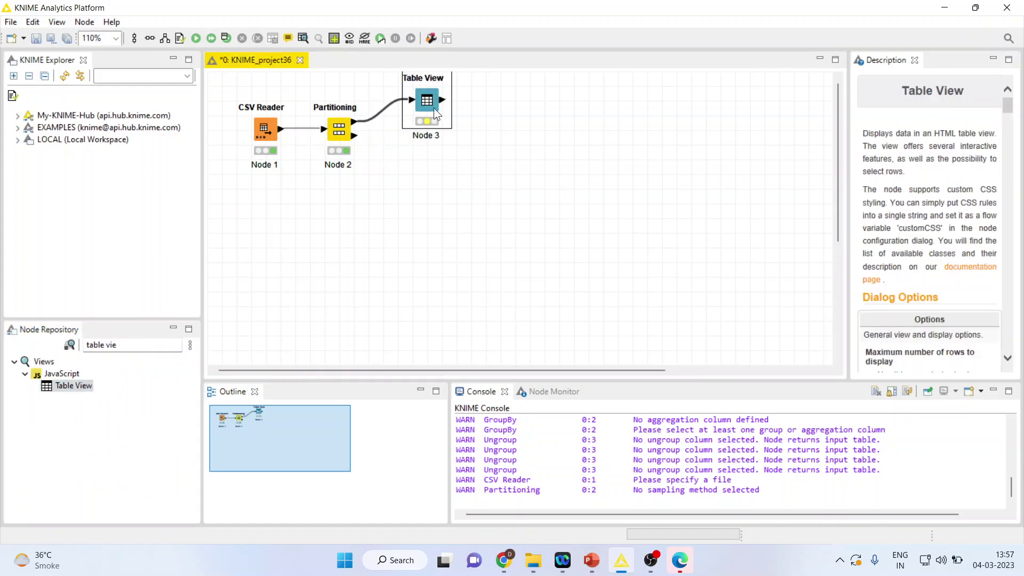
{"action": "right_click", "coordinate": [433, 108]}
{"action": "left_click", "coordinate": [462, 122]}
Add a second Table View below the first and delete the link between them
{"action": "double_click", "coordinate": [76, 387]}
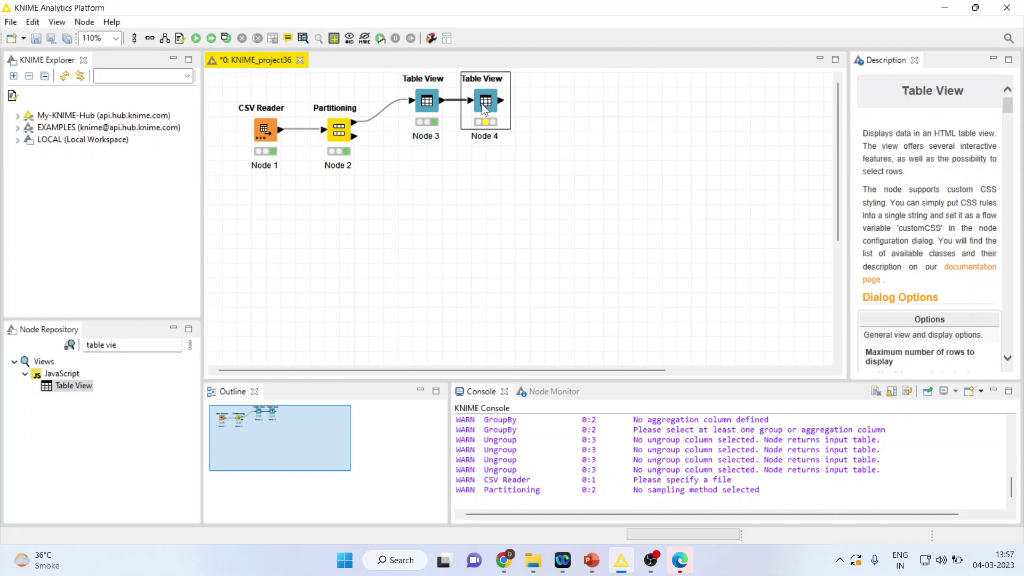
{"action": "left_click_drag", "start_coordinate": [484, 112], "coordinate": [470, 212]}
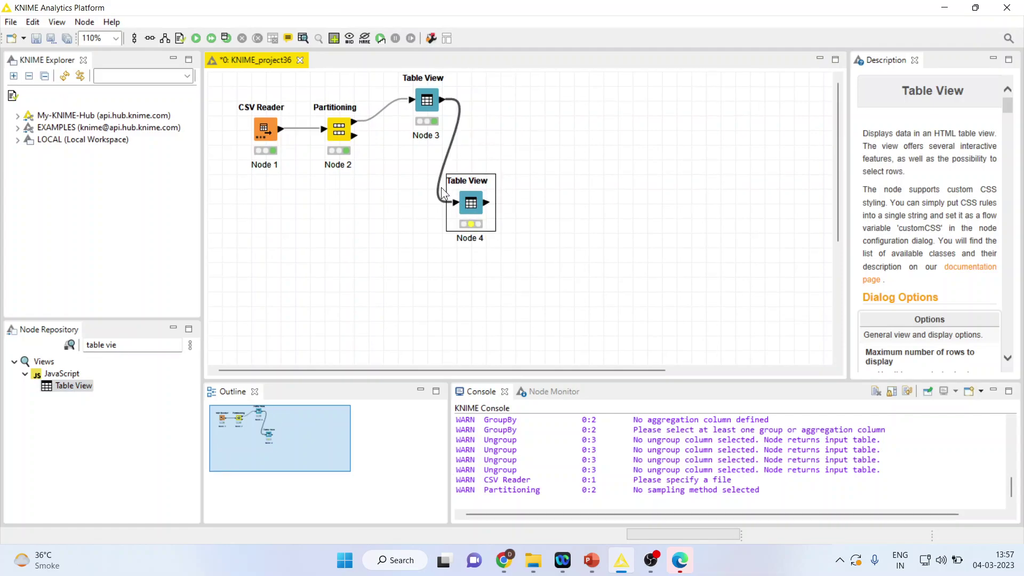
{"action": "left_click", "coordinate": [439, 192]}
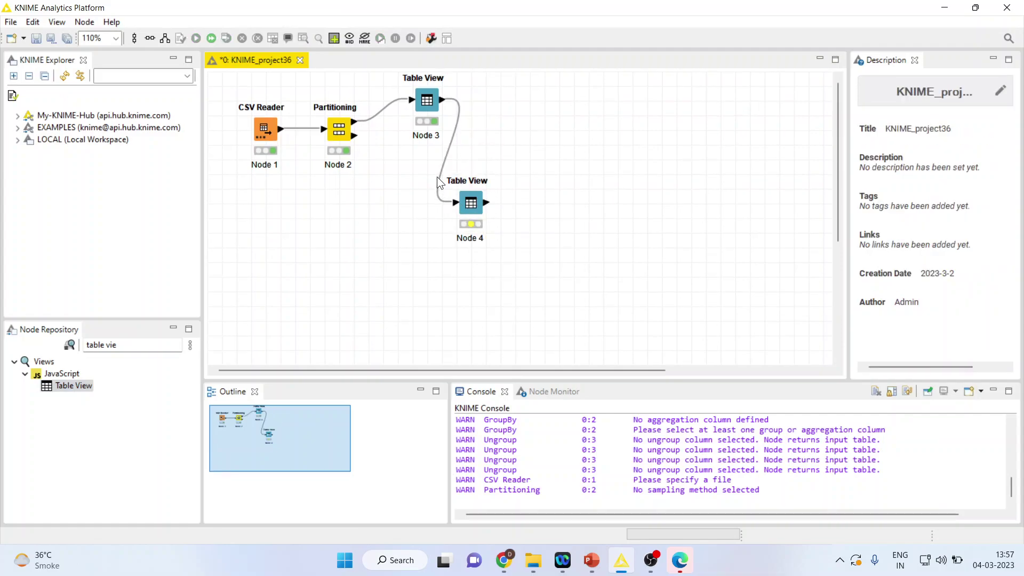
{"action": "left_click", "coordinate": [442, 181]}
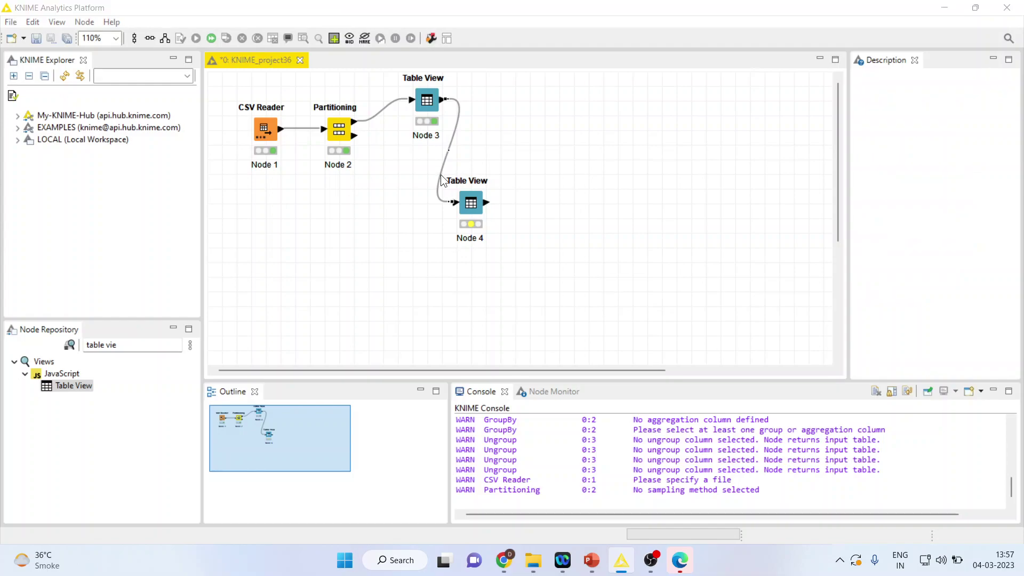
{"action": "key", "text": "Delete"}
{"action": "left_click", "coordinate": [567, 297]}
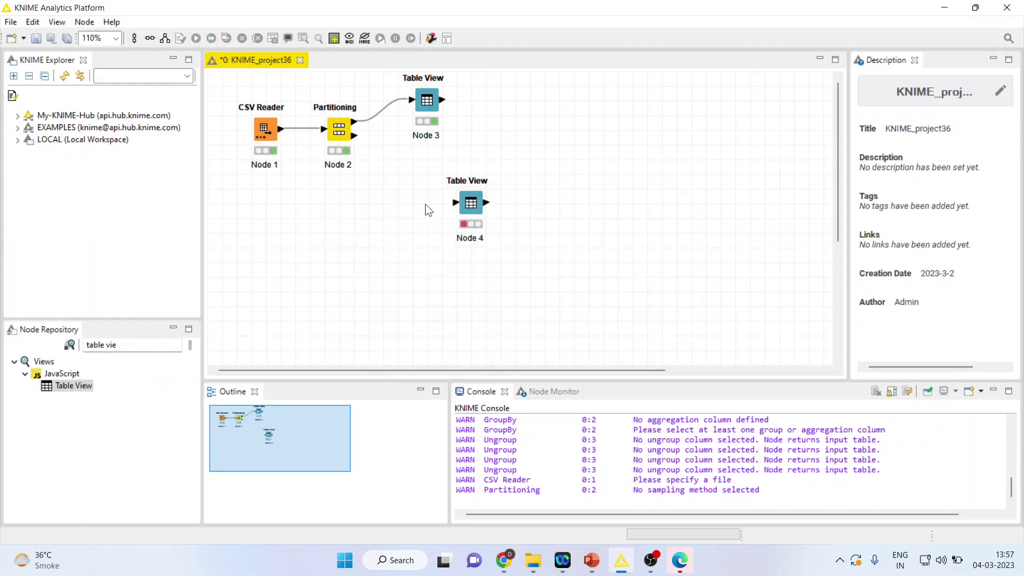
Wire Partitioning's second output port into Node 4 and execute it
{"action": "left_click", "coordinate": [354, 136]}
{"action": "left_click_drag", "start_coordinate": [366, 145], "coordinate": [419, 195]}
{"action": "mouse_move", "coordinate": [358, 134]}
{"action": "left_mouse_down"}
{"action": "mouse_move", "coordinate": [454, 203]}
{"action": "mouse_move", "coordinate": [426, 180]}
{"action": "left_mouse_up"}
{"action": "right_click", "coordinate": [427, 179]}
{"action": "left_click", "coordinate": [522, 204]}
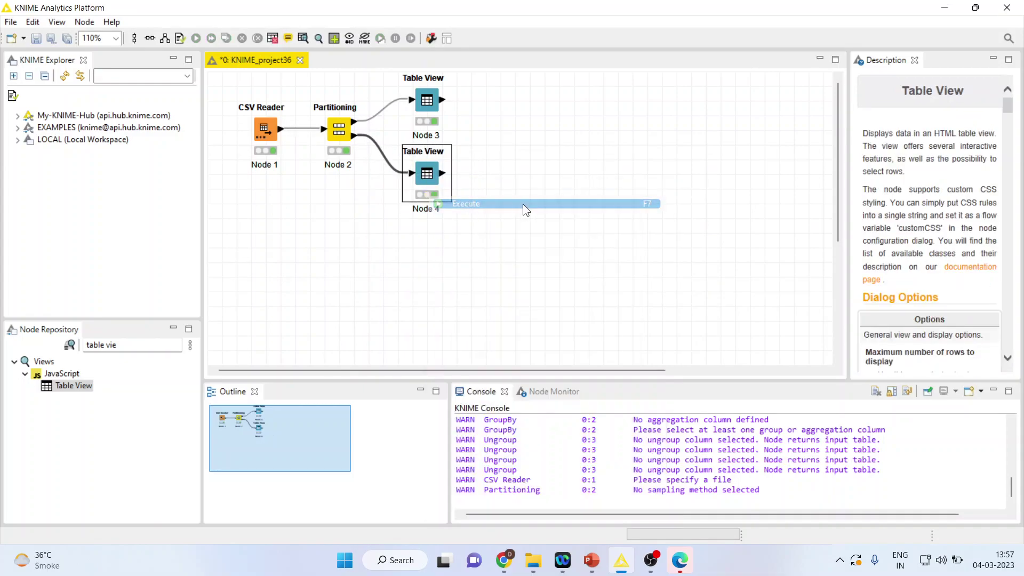
{"action": "right_click", "coordinate": [419, 103]}
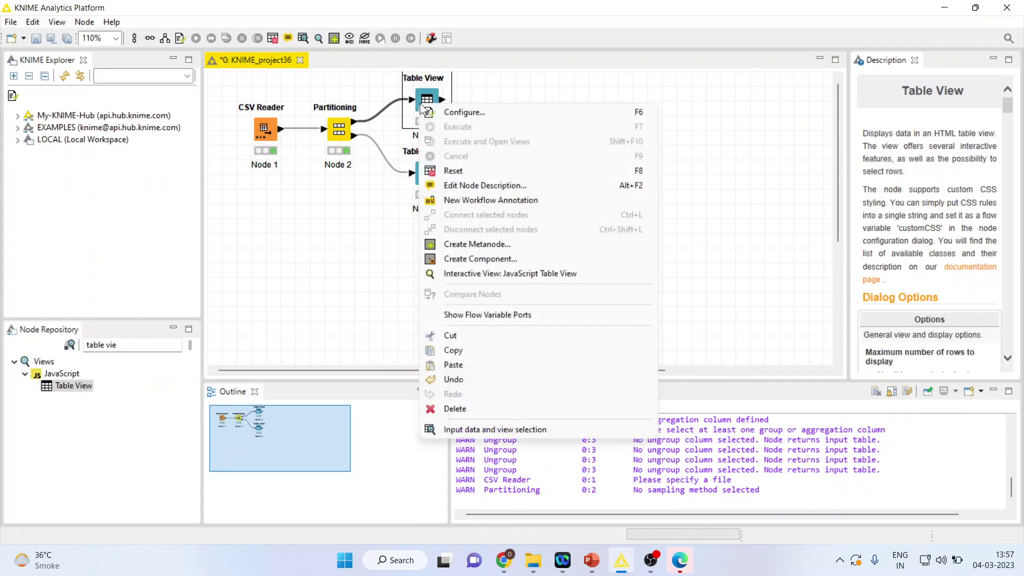
{"action": "left_click", "coordinate": [513, 427]}
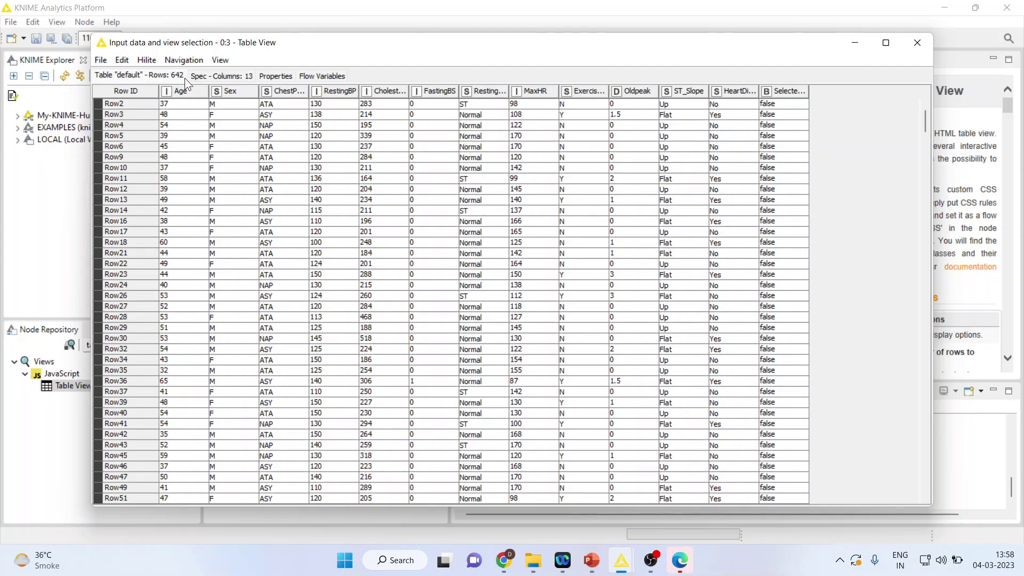
{"action": "left_click", "coordinate": [917, 45]}
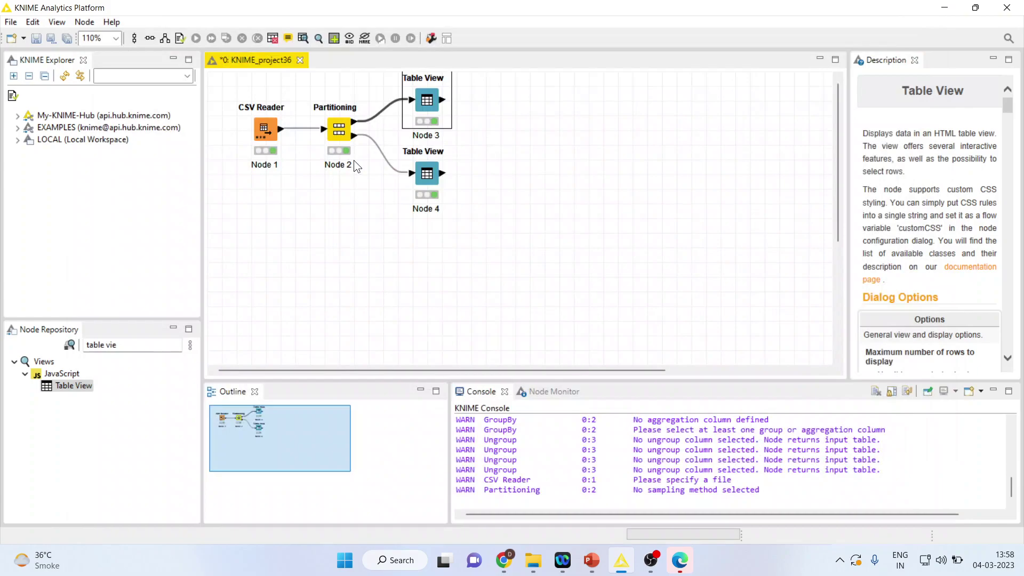
{"action": "right_click", "coordinate": [330, 130]}
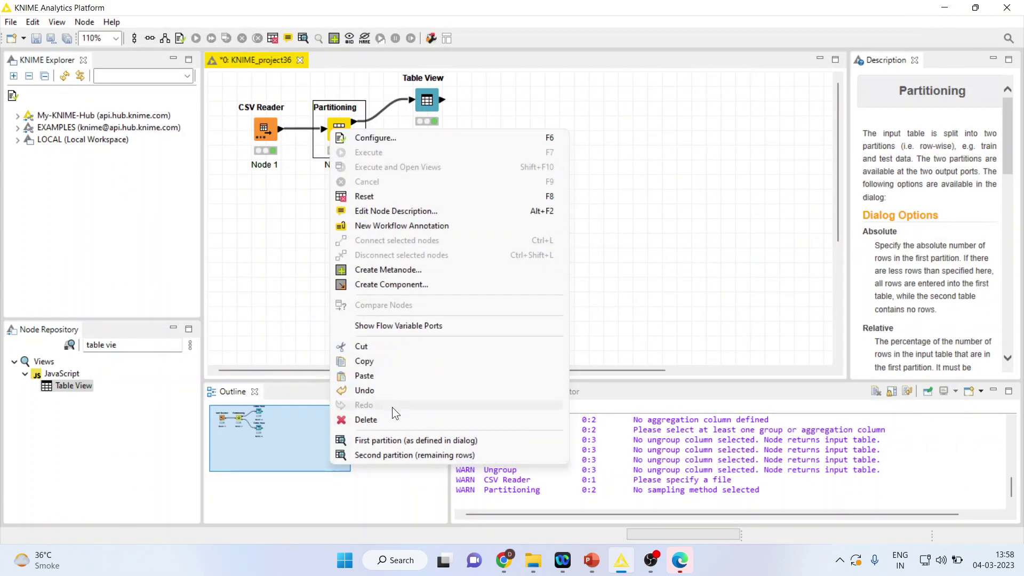
{"action": "left_click", "coordinate": [405, 440]}
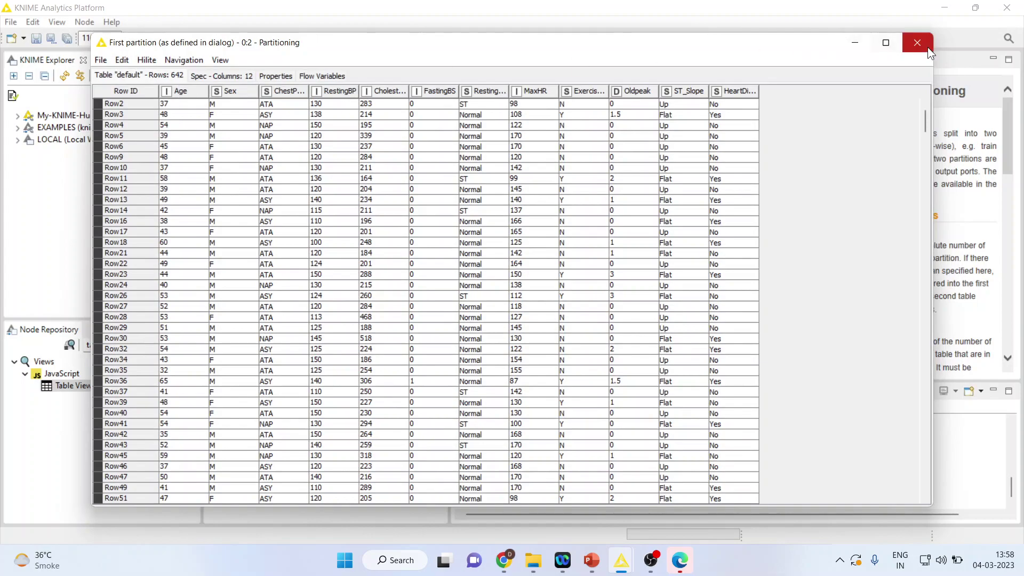
{"action": "left_click", "coordinate": [917, 43]}
{"action": "right_click", "coordinate": [347, 137]}
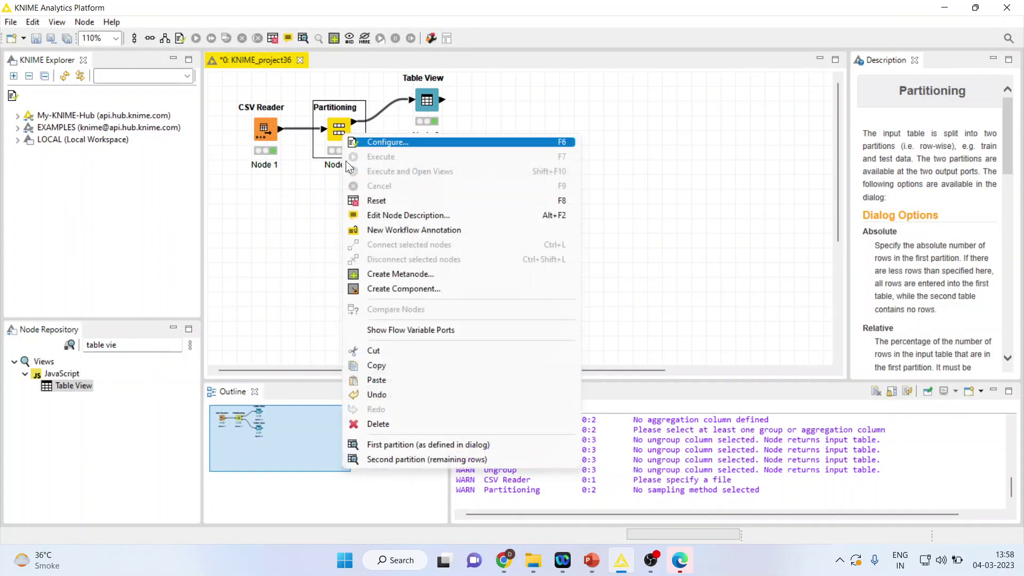
{"action": "left_click", "coordinate": [383, 461]}
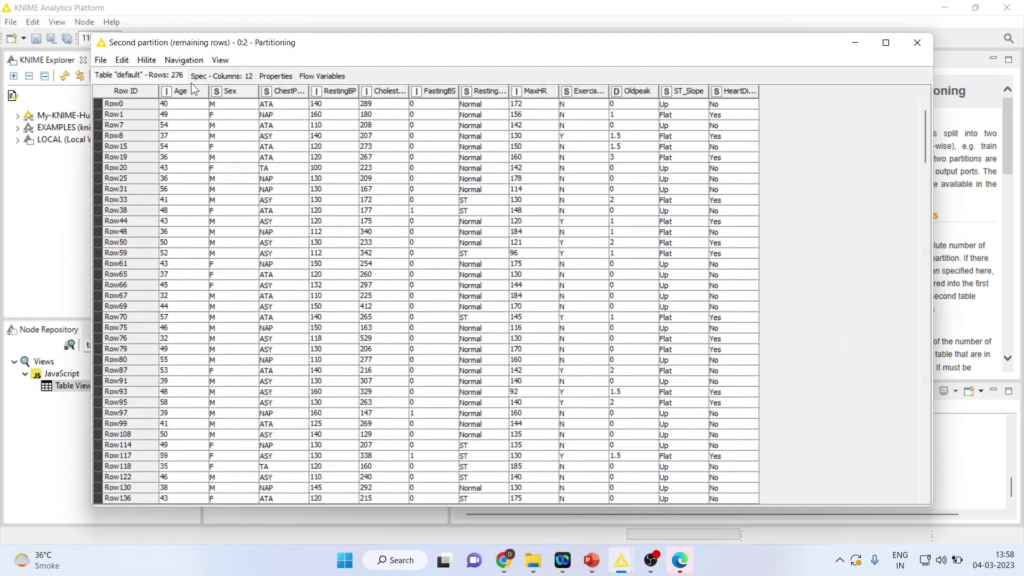
{"action": "left_click", "coordinate": [917, 43]}
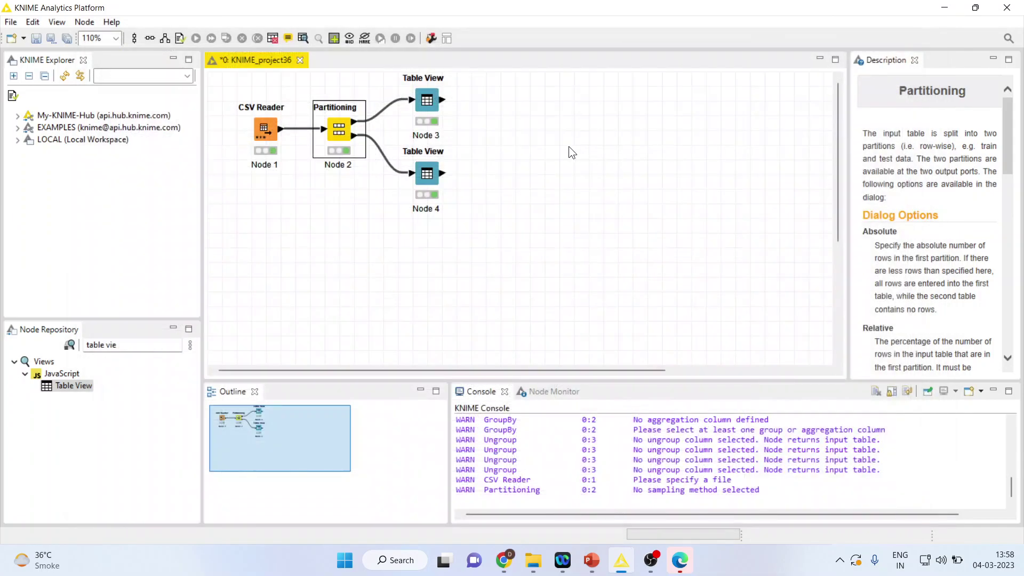
Check the first Table View's settings and confirm its input holds 642 rows
{"action": "left_click", "coordinate": [436, 102]}
{"action": "right_click", "coordinate": [437, 102]}
{"action": "left_click", "coordinate": [469, 108]}
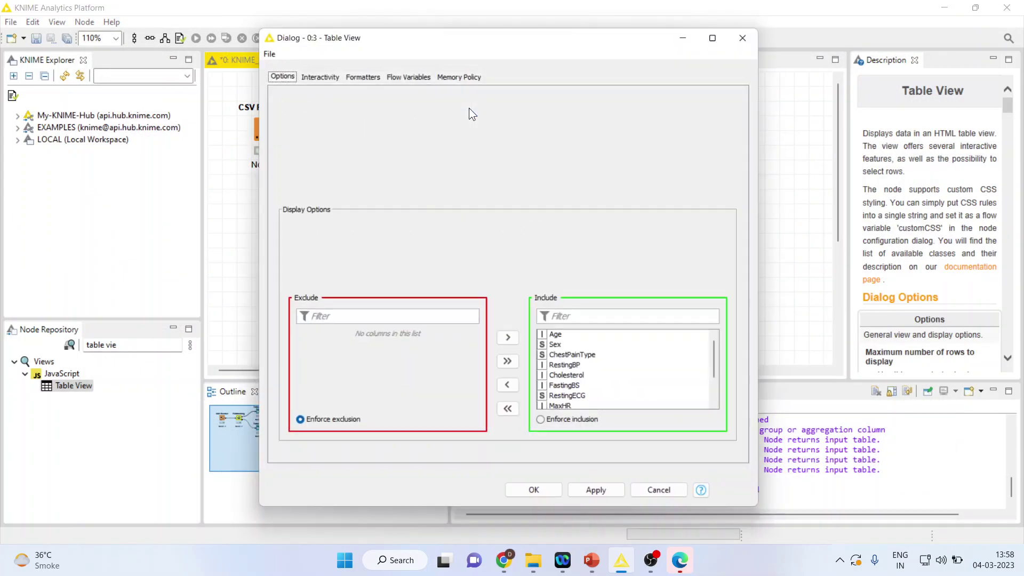
{"action": "left_click", "coordinate": [757, 31]}
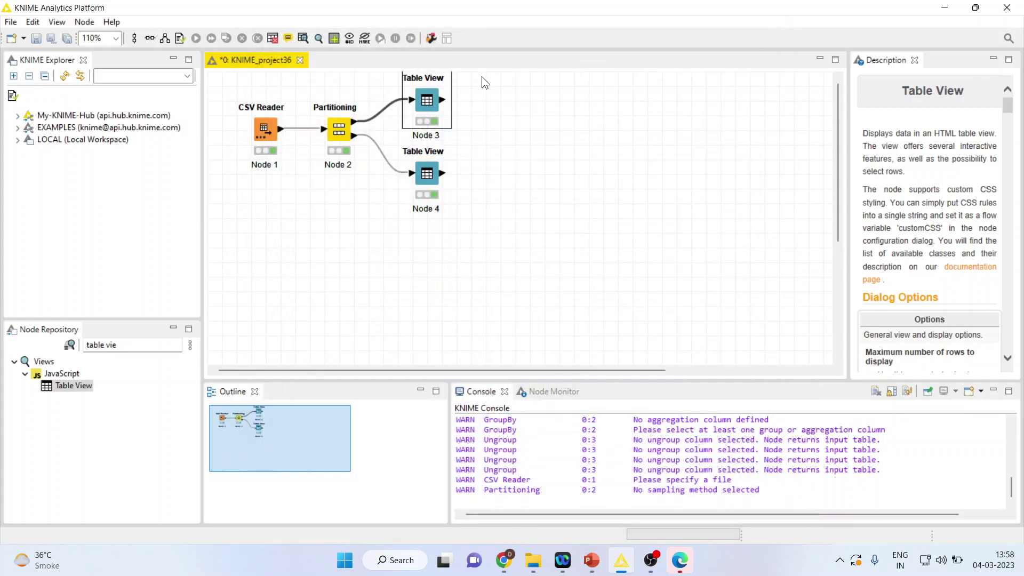
{"action": "right_click", "coordinate": [437, 102]}
{"action": "left_click", "coordinate": [491, 424]}
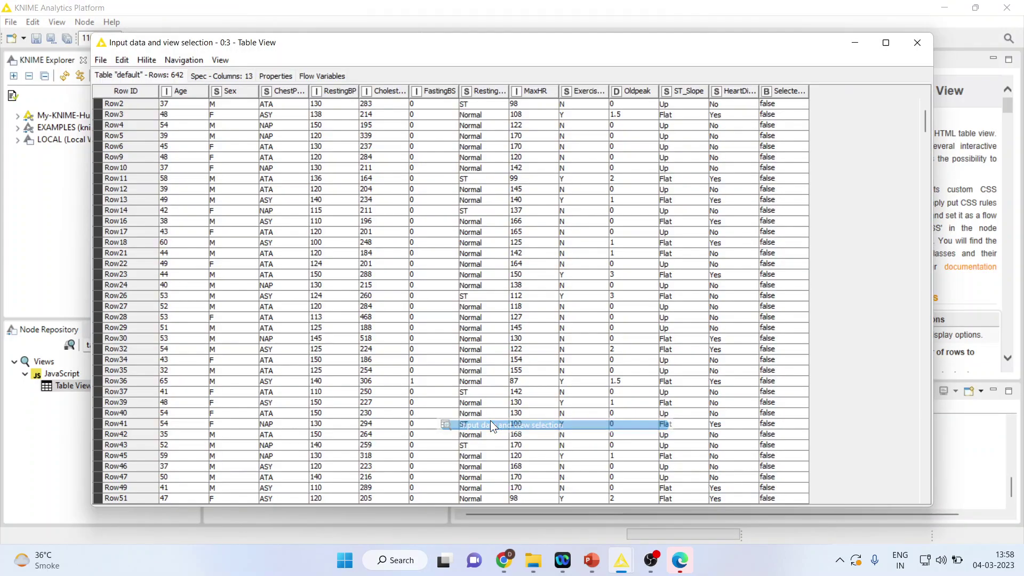
{"action": "left_click", "coordinate": [911, 44]}
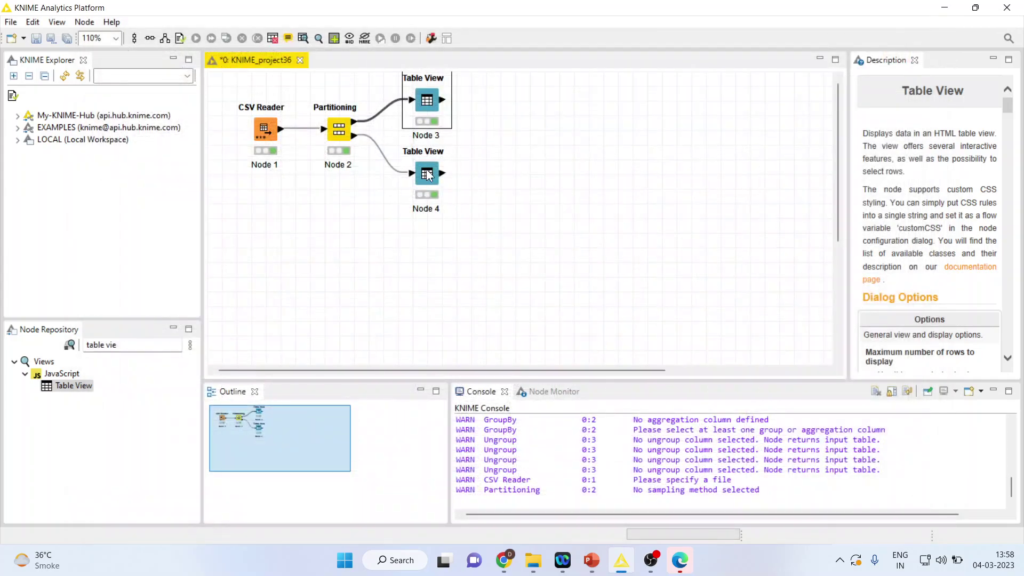
Check the second Table View's settings and confirm its input holds 276 rows
{"action": "double_click", "coordinate": [423, 170]}
{"action": "left_click", "coordinate": [664, 498]}
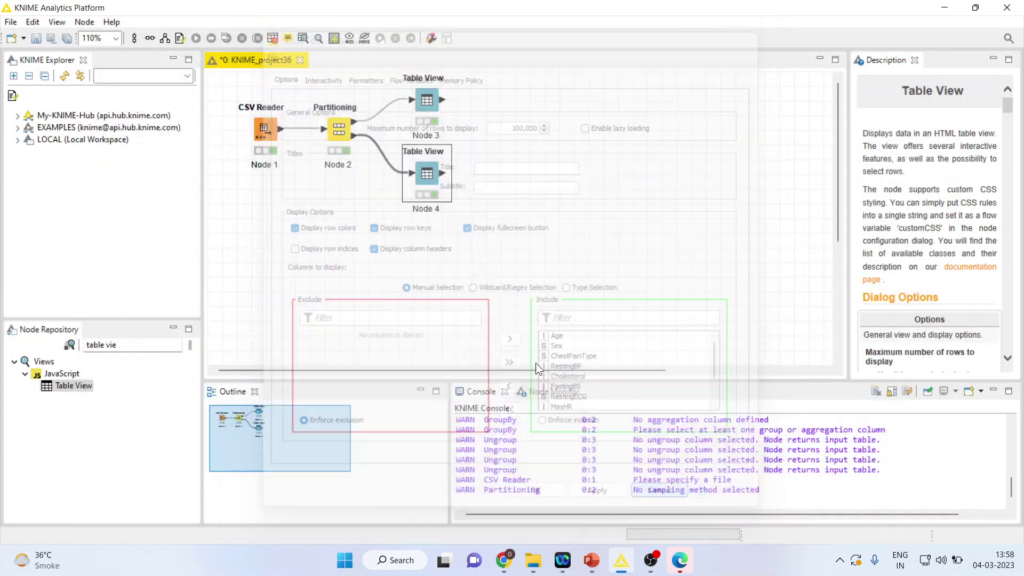
{"action": "right_click", "coordinate": [434, 179]}
{"action": "left_click", "coordinate": [528, 505]}
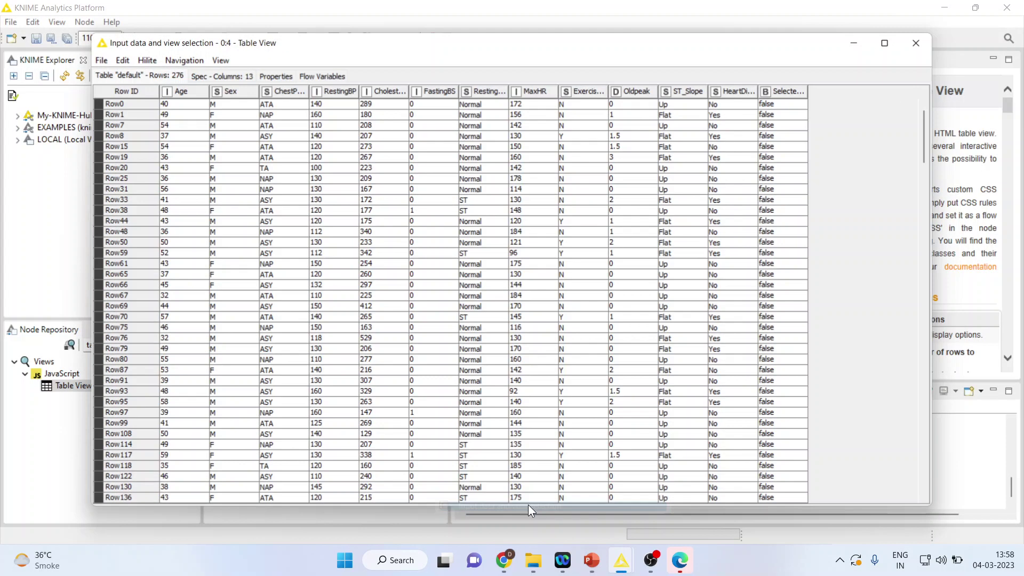
{"action": "left_click", "coordinate": [914, 42]}
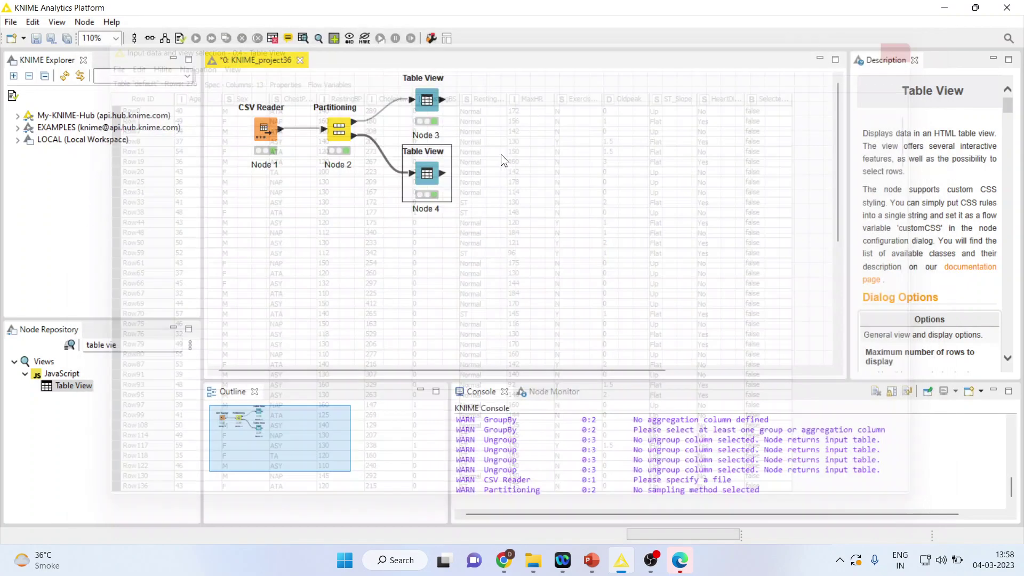
Reopen the CSV Reader's 918-row File Table, then switch to PowerPoint
{"action": "right_click", "coordinate": [267, 128]}
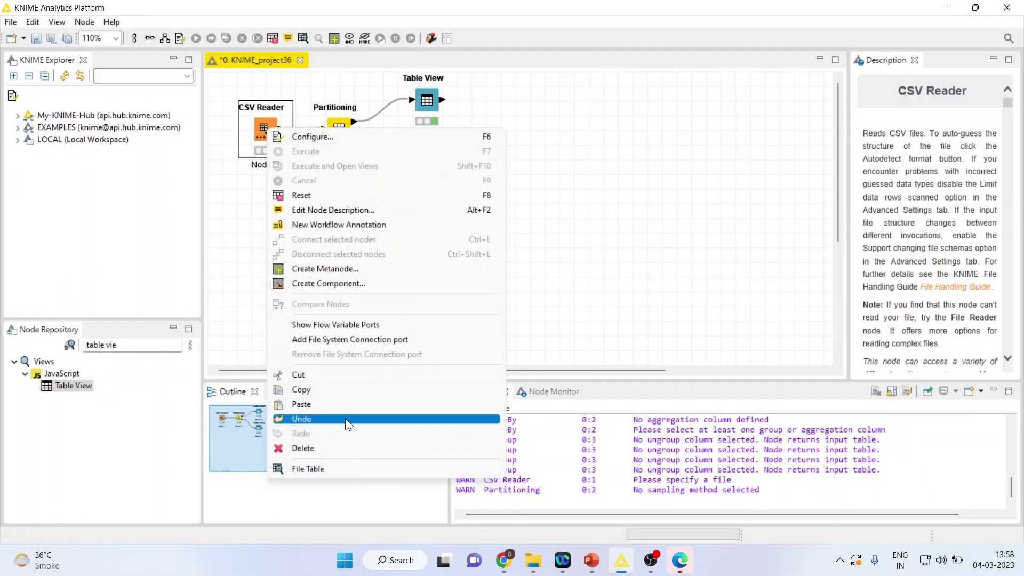
{"action": "left_click", "coordinate": [339, 467]}
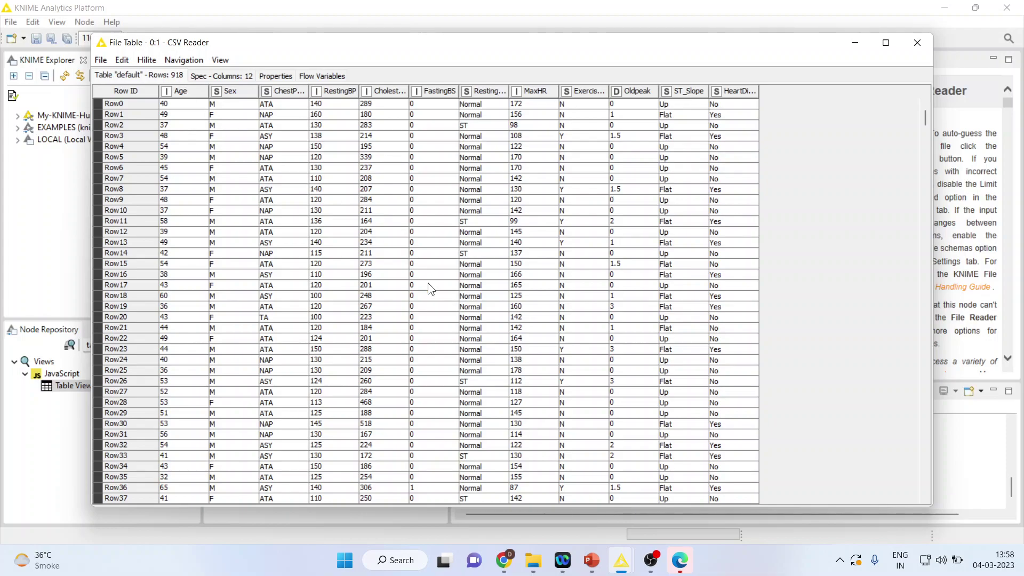
{"action": "left_click", "coordinate": [591, 560]}
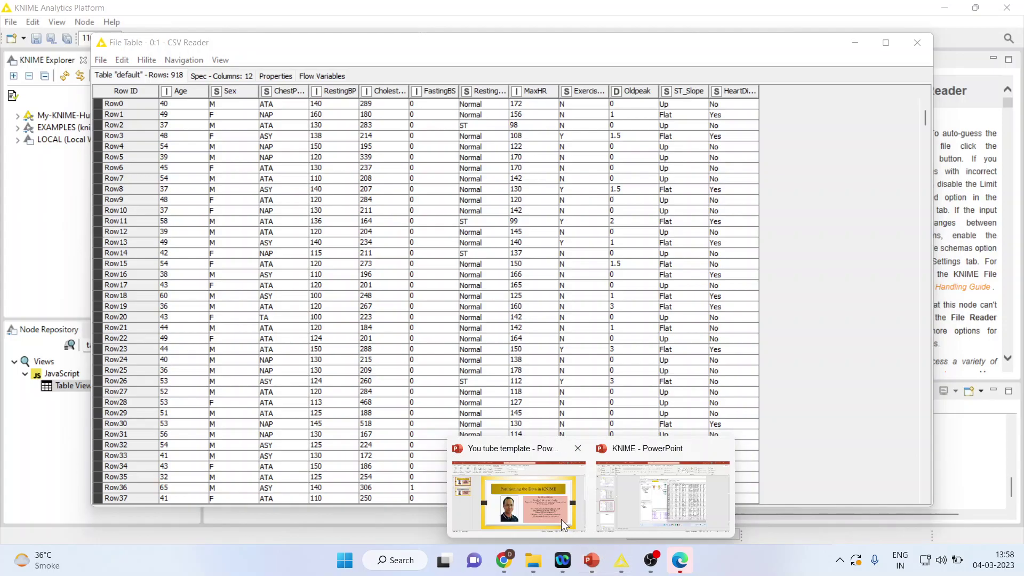